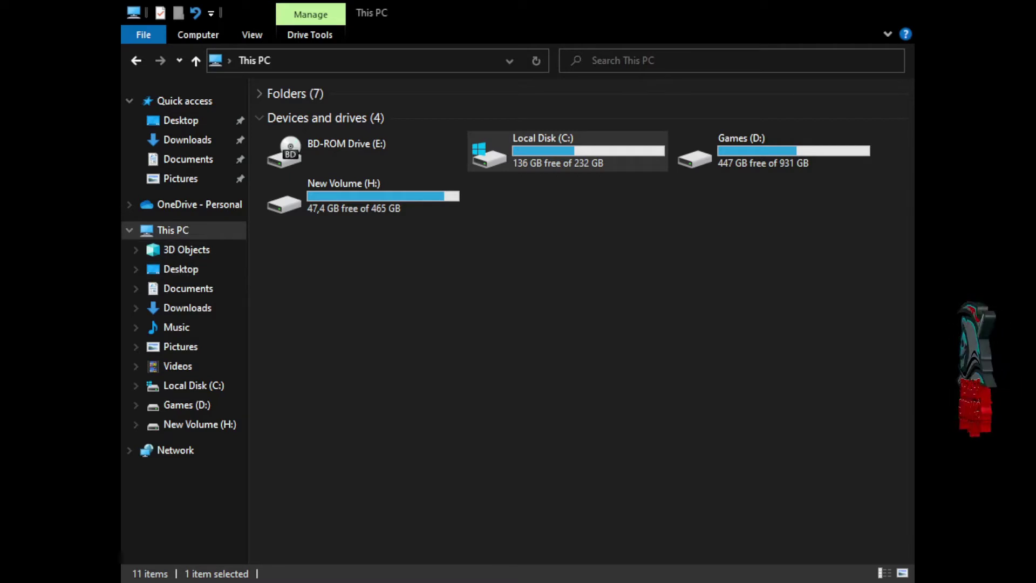
Step: Browse from Local Disk (C:) through Users into the Bulldog profile folder
double_click(533, 153)
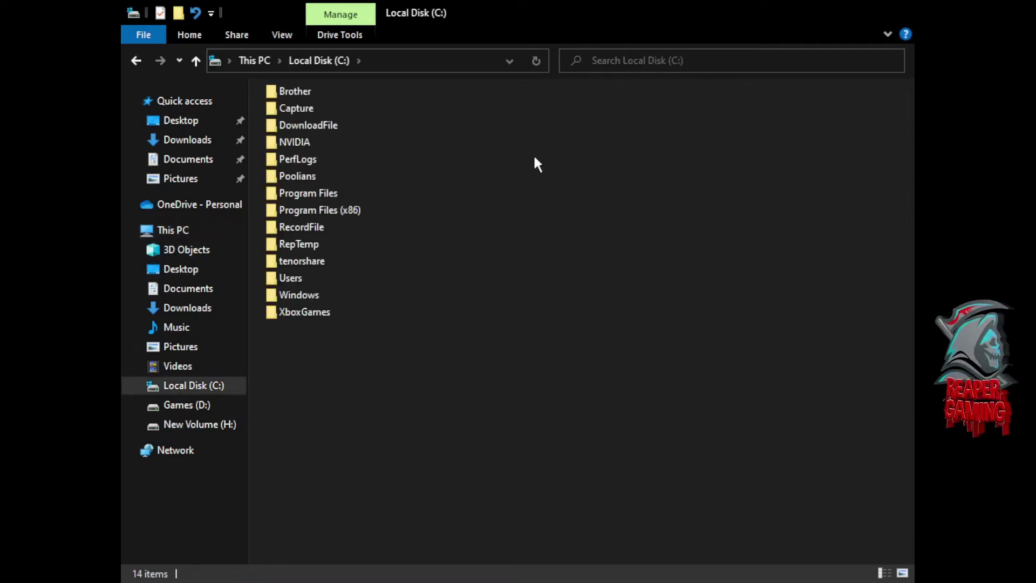
double_click(303, 279)
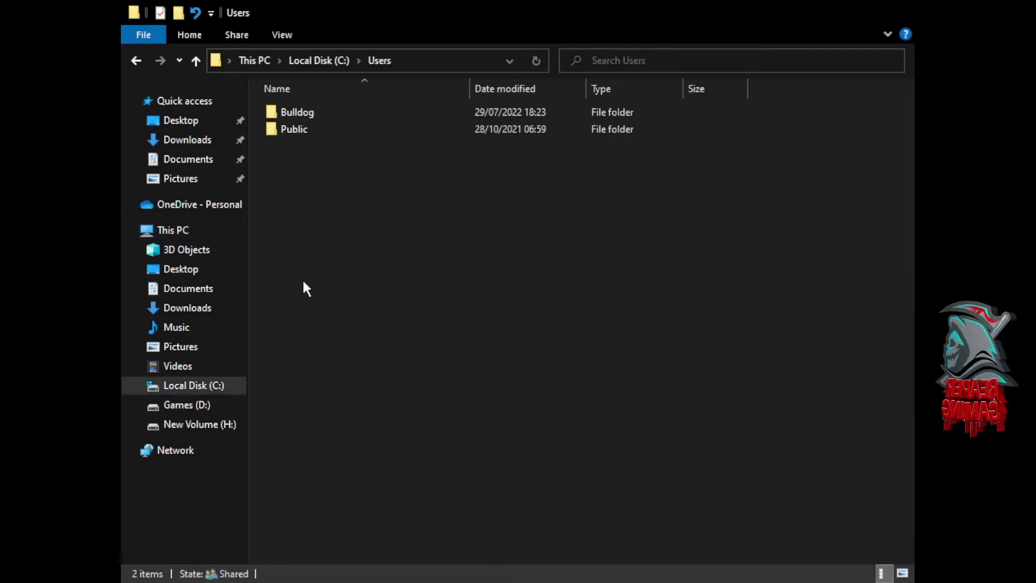
double_click(311, 110)
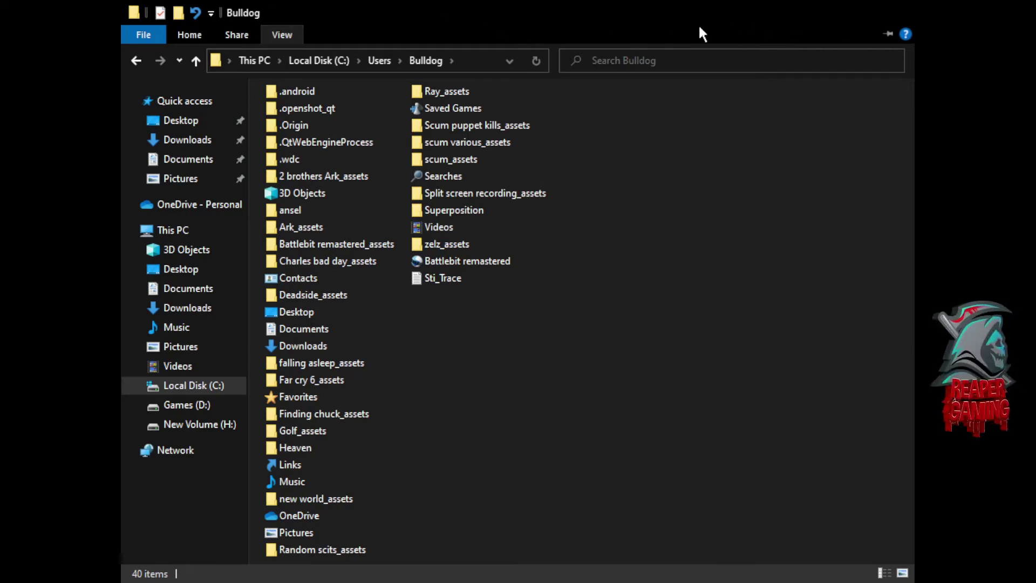
Step: Turn on Hidden items in the View ribbon so AppData appears, then collapse the ribbon
click(551, 21)
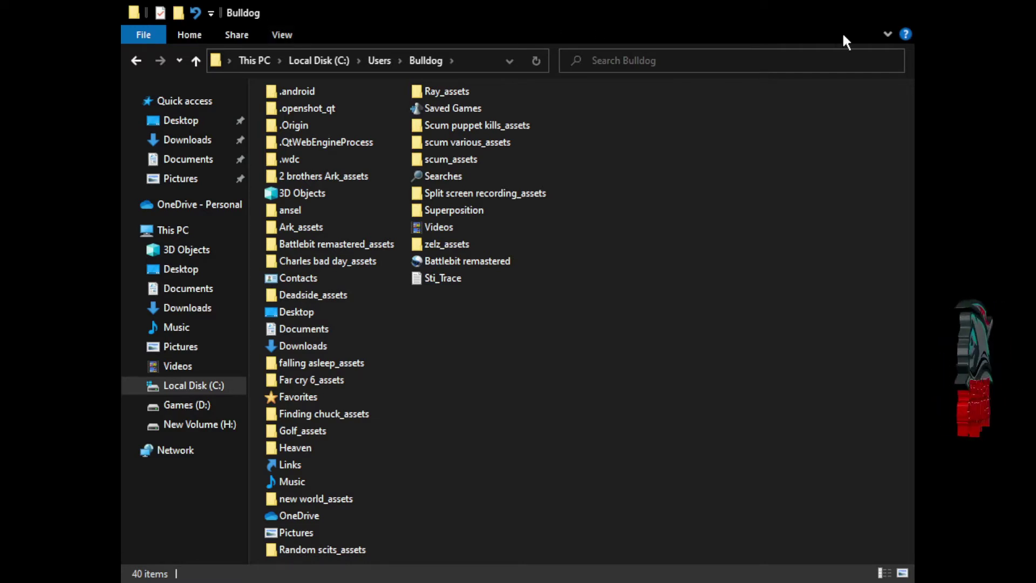
click(885, 33)
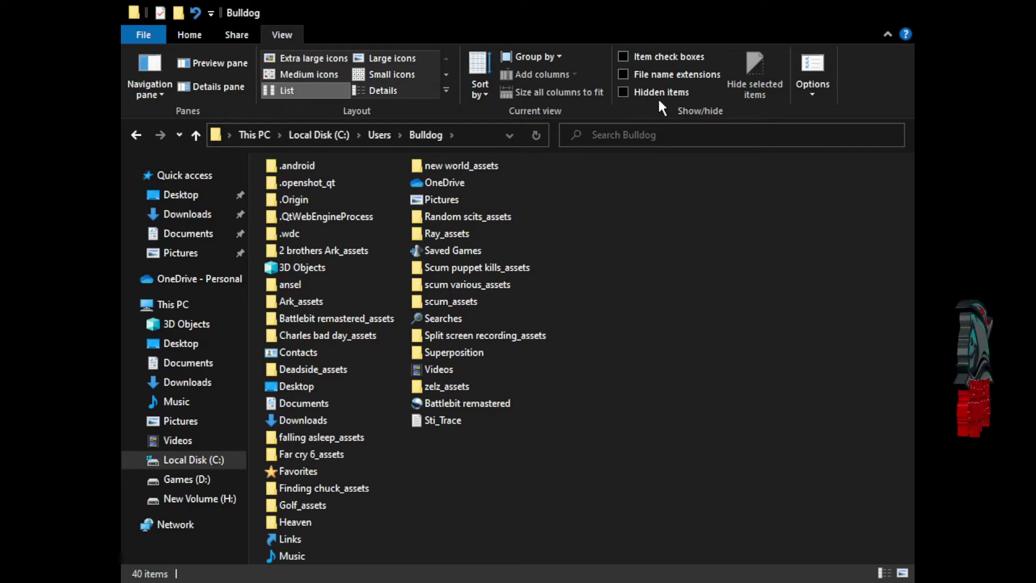
click(624, 92)
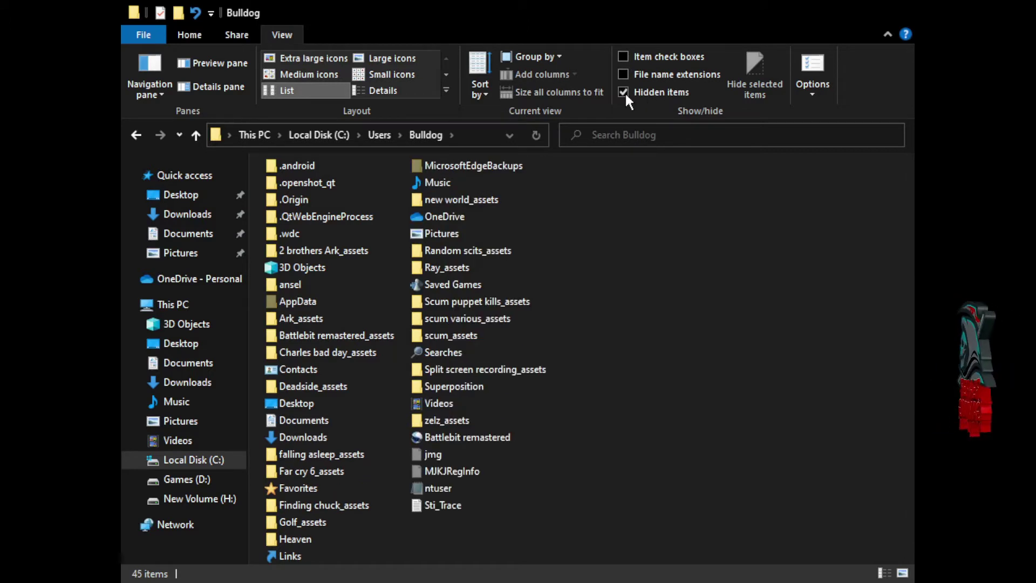
click(887, 35)
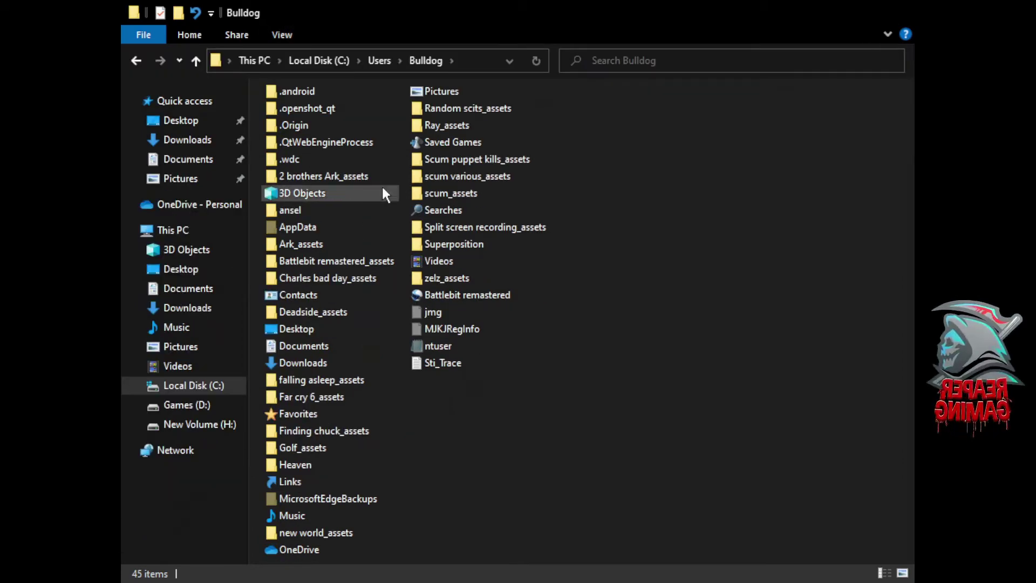
Step: Navigate into AppData\Local\SurrounDead\Saved
double_click(328, 226)
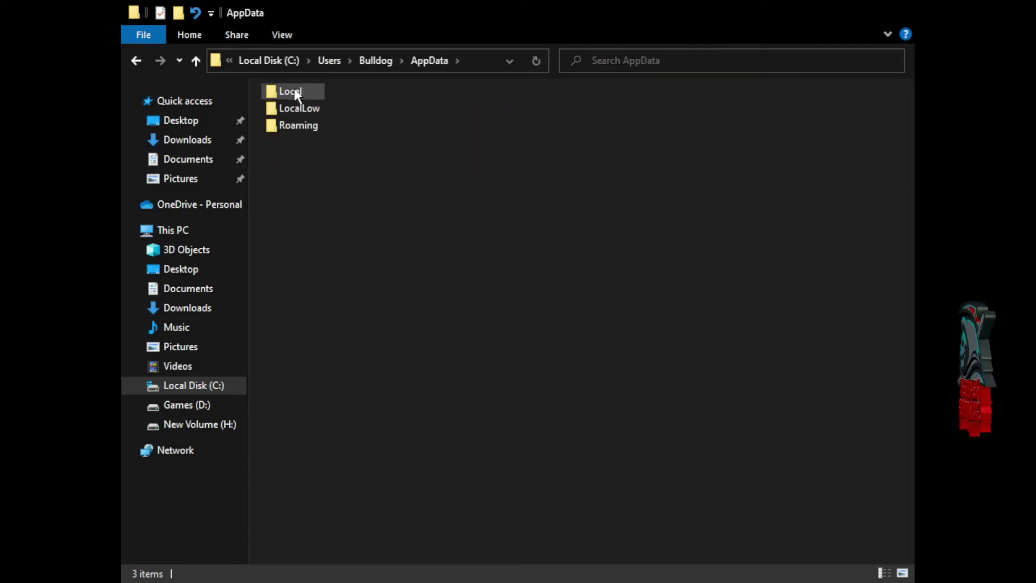
double_click(294, 92)
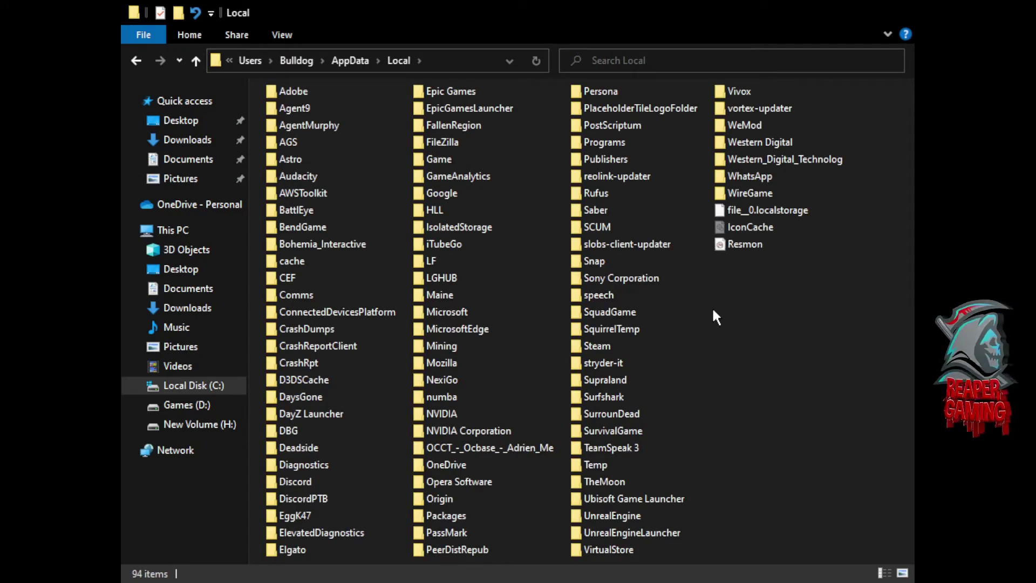
double_click(639, 414)
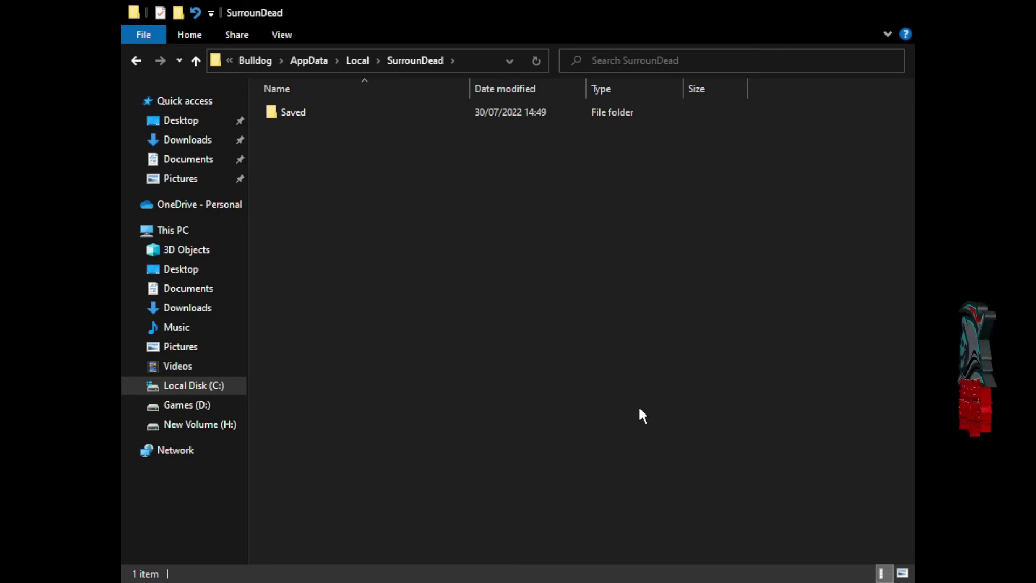
double_click(288, 114)
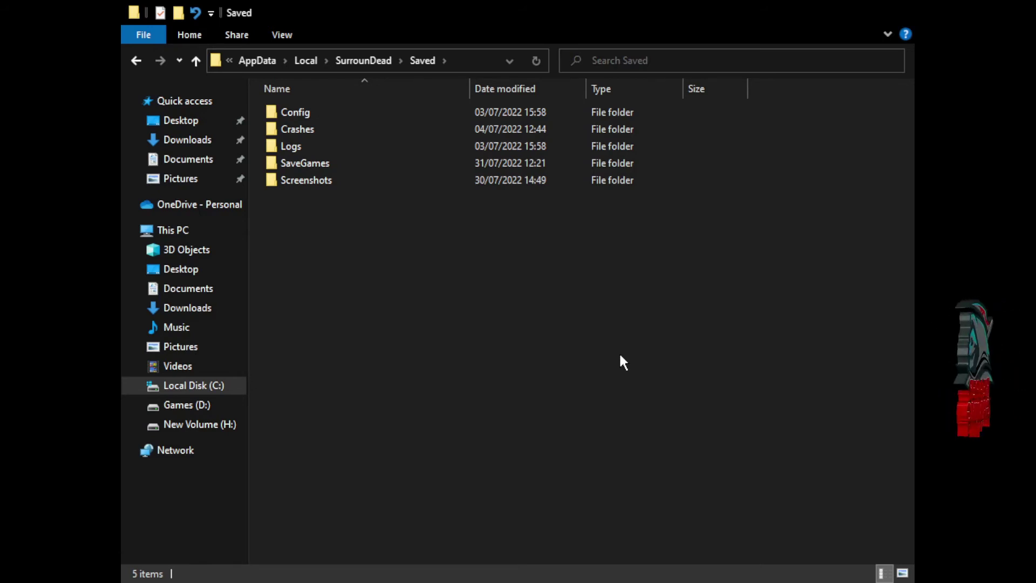
Step: Go back one level to the SurrounDead folder, leaving Saved selected
click(129, 61)
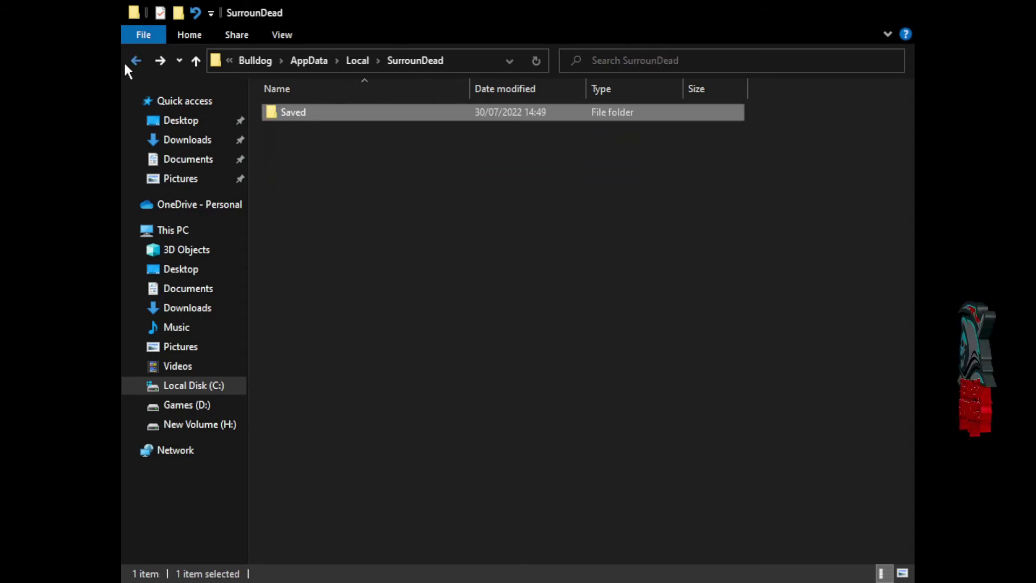